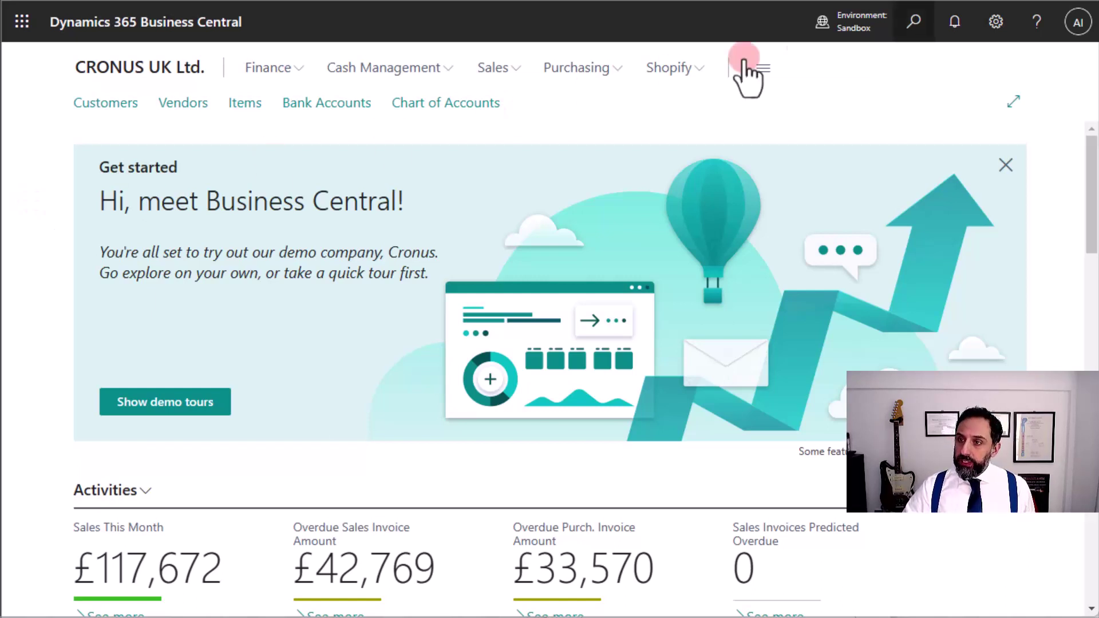
- Search 'loca' to reach Locations and open the MANCHESTER (Manchester WMS) location card
left_click(914, 23)
type("loca")
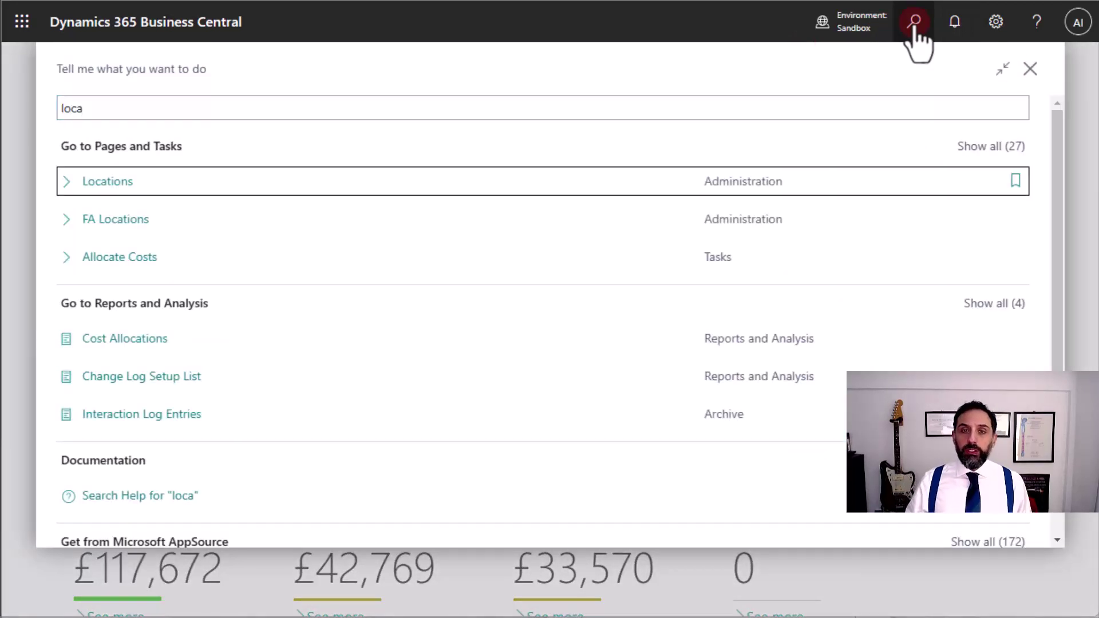
key("Return")
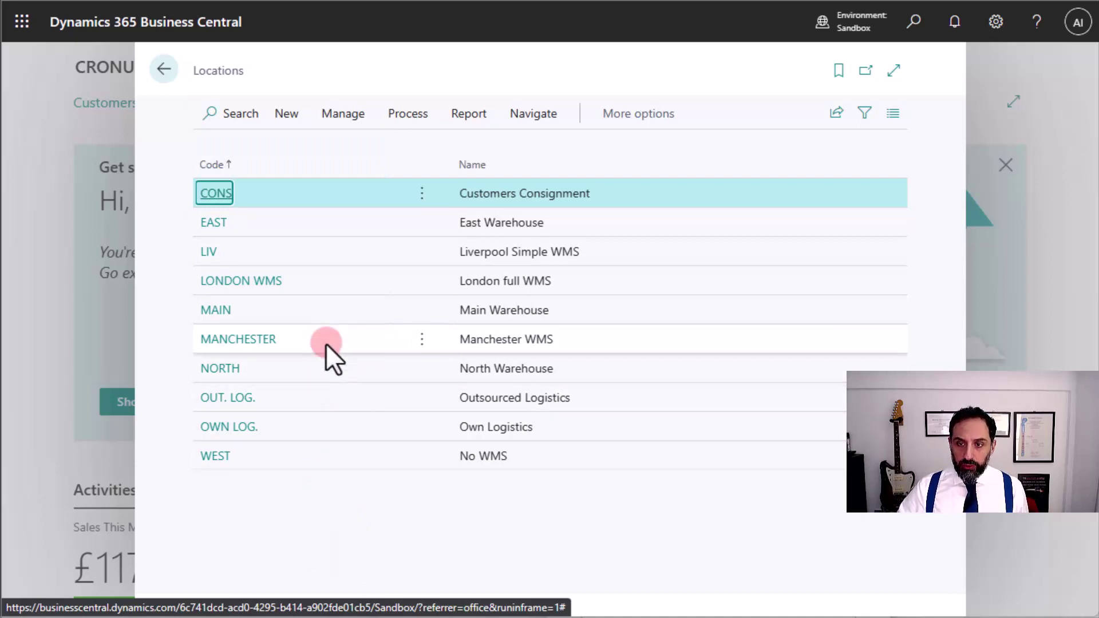
left_click(250, 342)
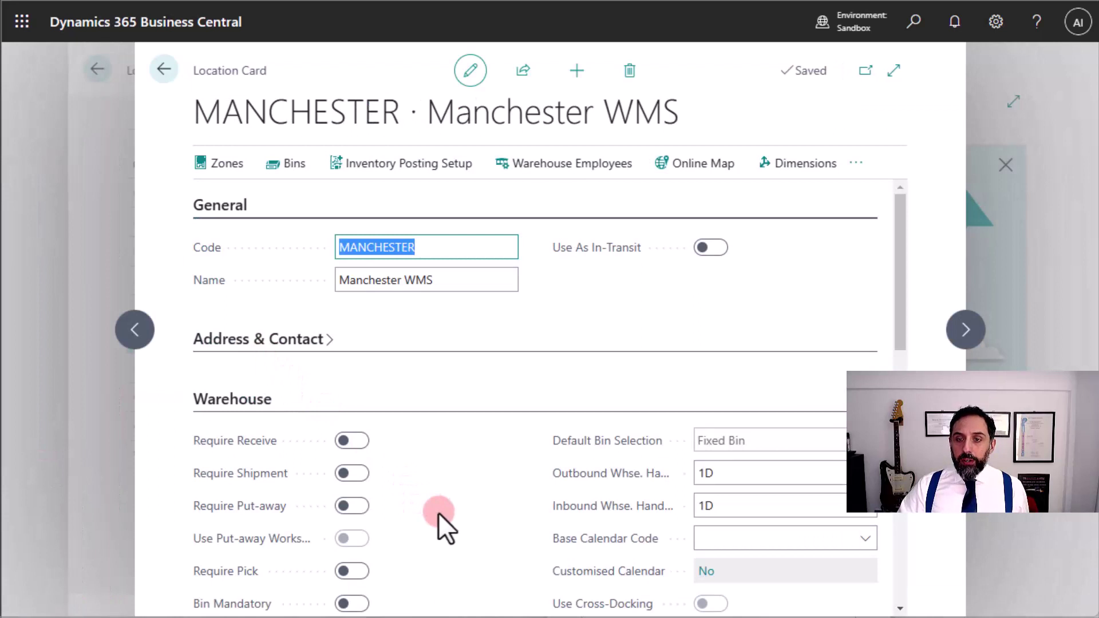
- Turn on Require Receive in the Warehouse FastTab of the MANCHESTER card
scroll(468, 421, "down", 2)
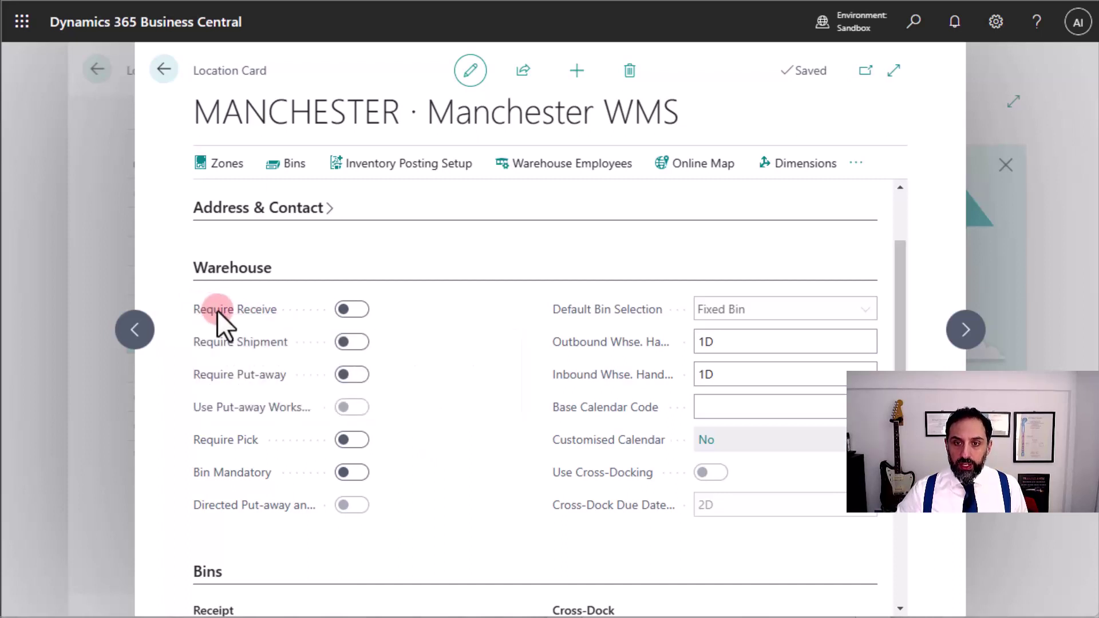
mouse_move(240, 319)
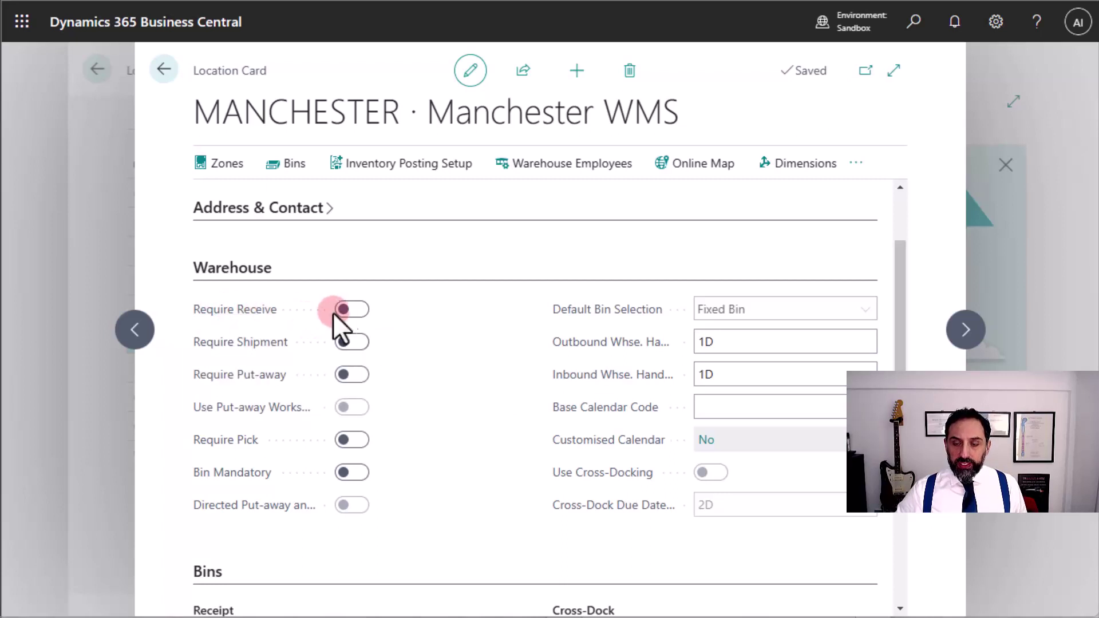
left_click(352, 310)
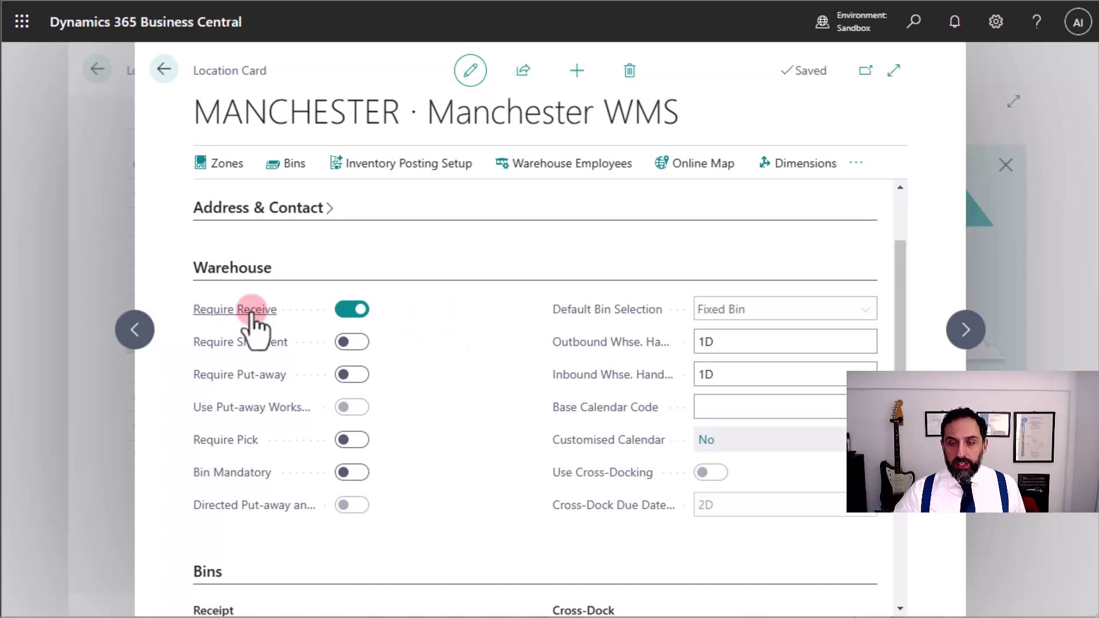
mouse_move(252, 319)
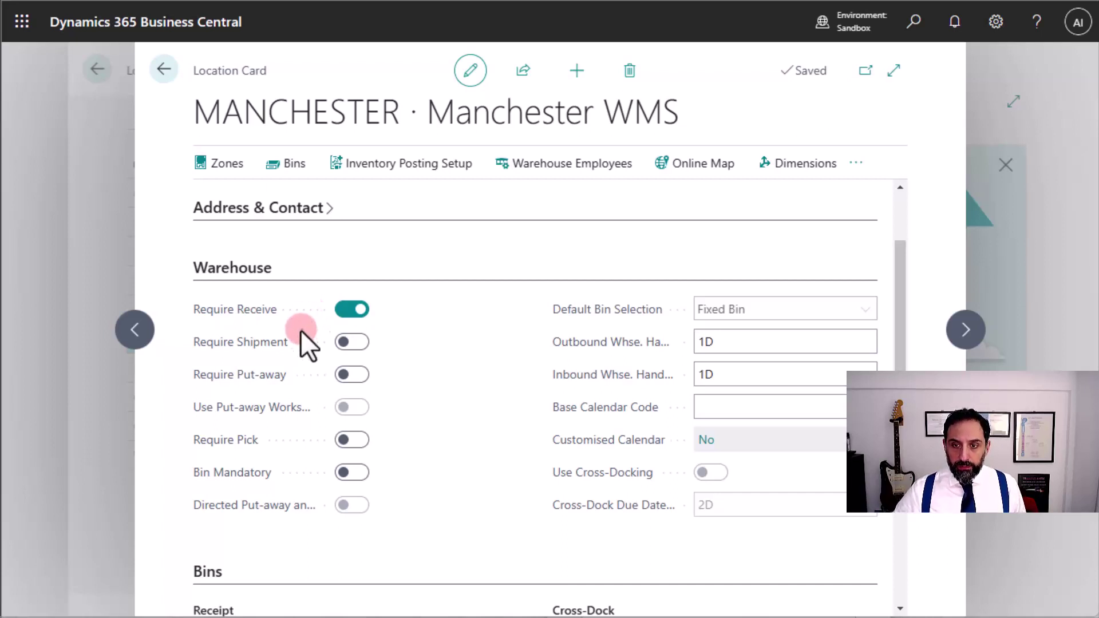
mouse_move(276, 379)
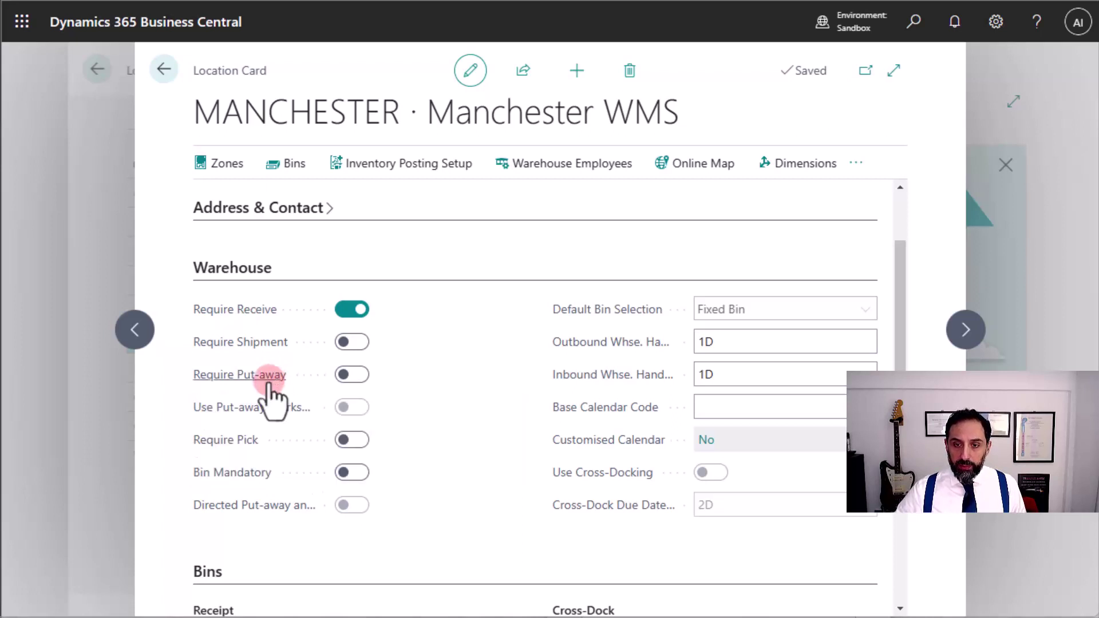
- Turn on Require Put-away for MANCHESTER in the Warehouse FastTab
left_click(354, 374)
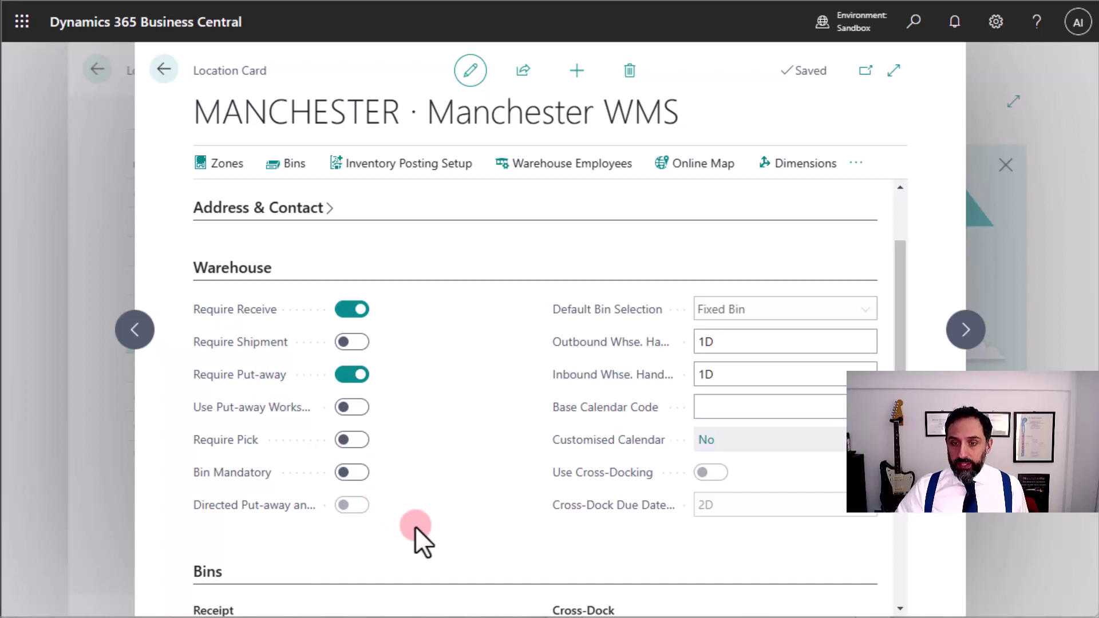
scroll(472, 363, "down", 5)
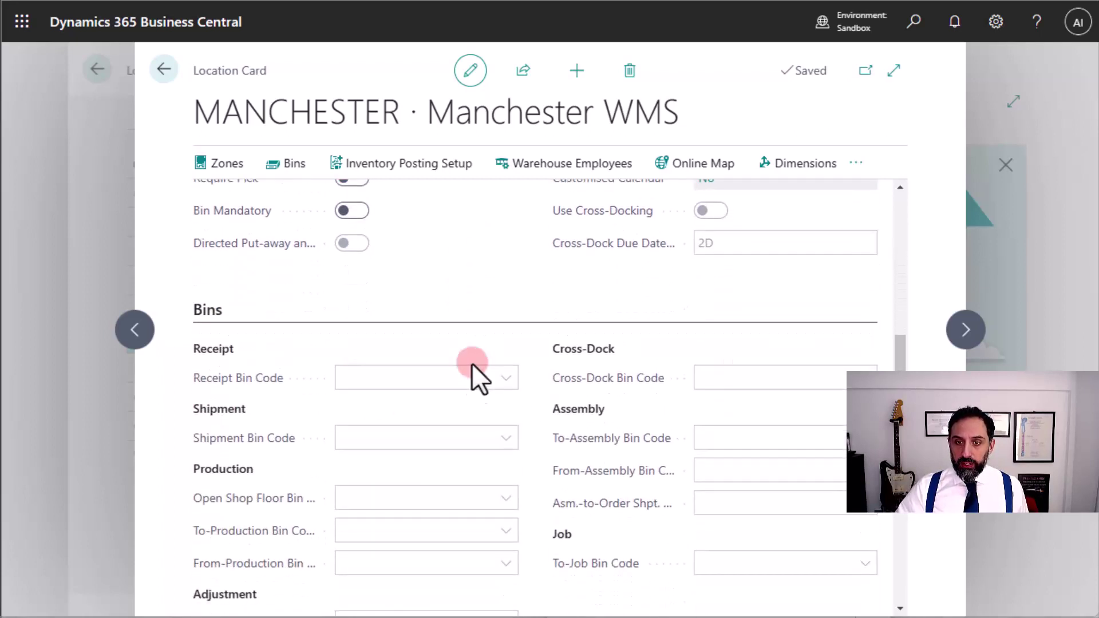
scroll(429, 462, "up", 5)
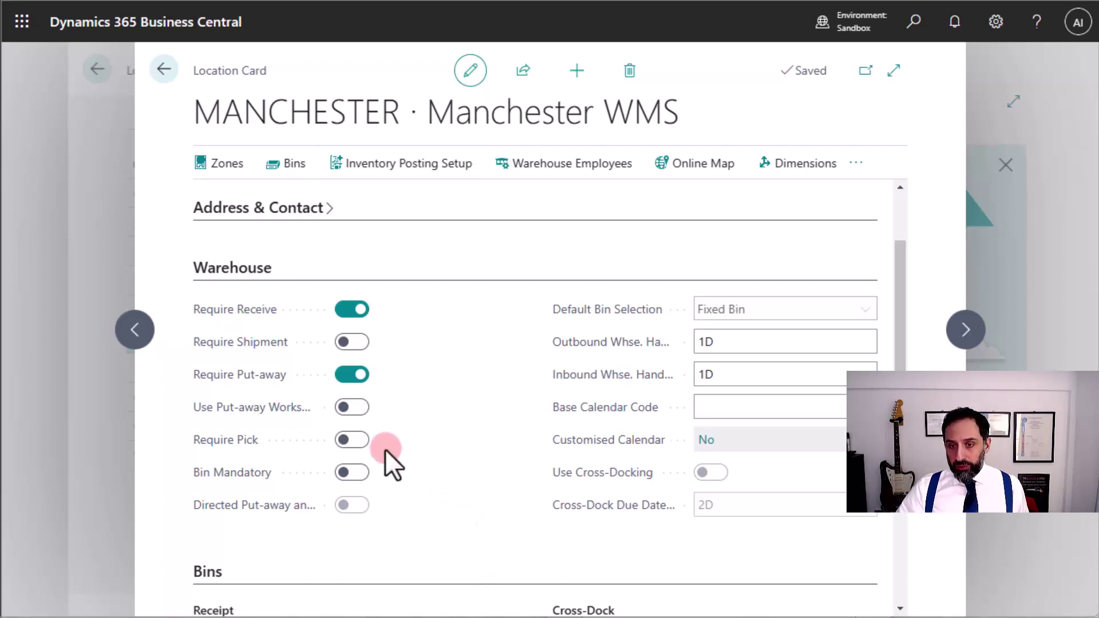
- Turn on Require Pick and Require Shipment for MANCHESTER after reading the Require Pick explanation
left_click(242, 447)
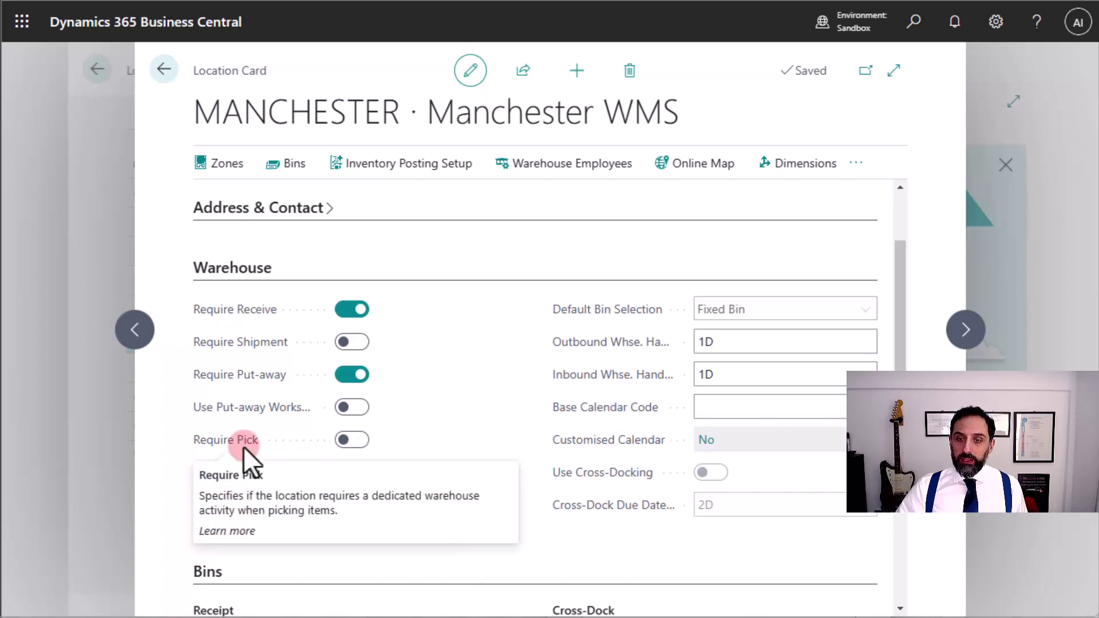
left_click(243, 446)
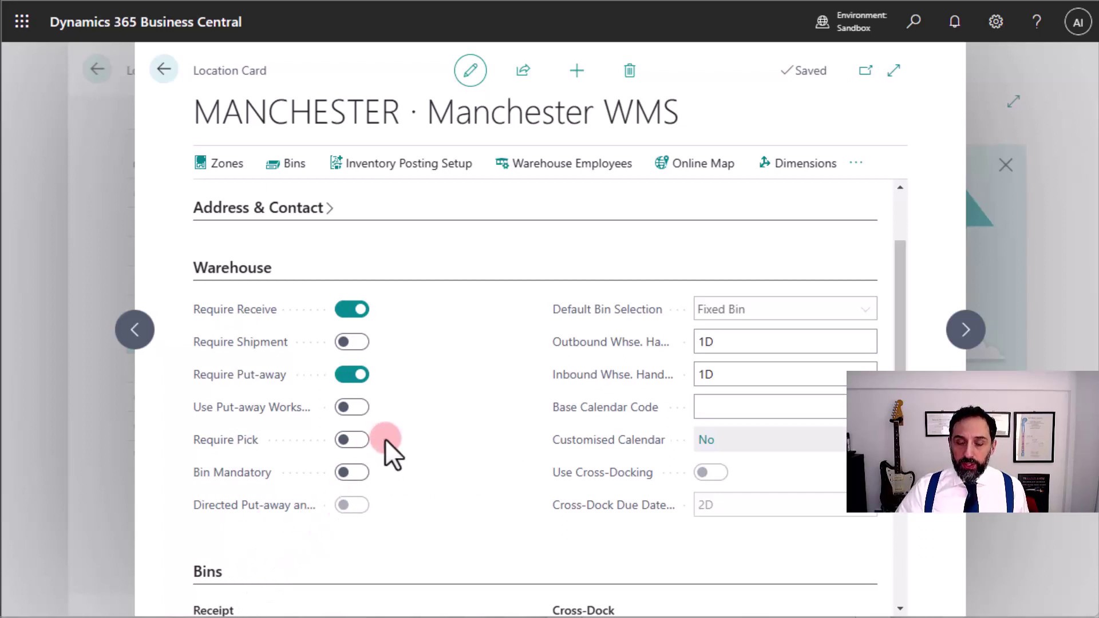
left_click(352, 439)
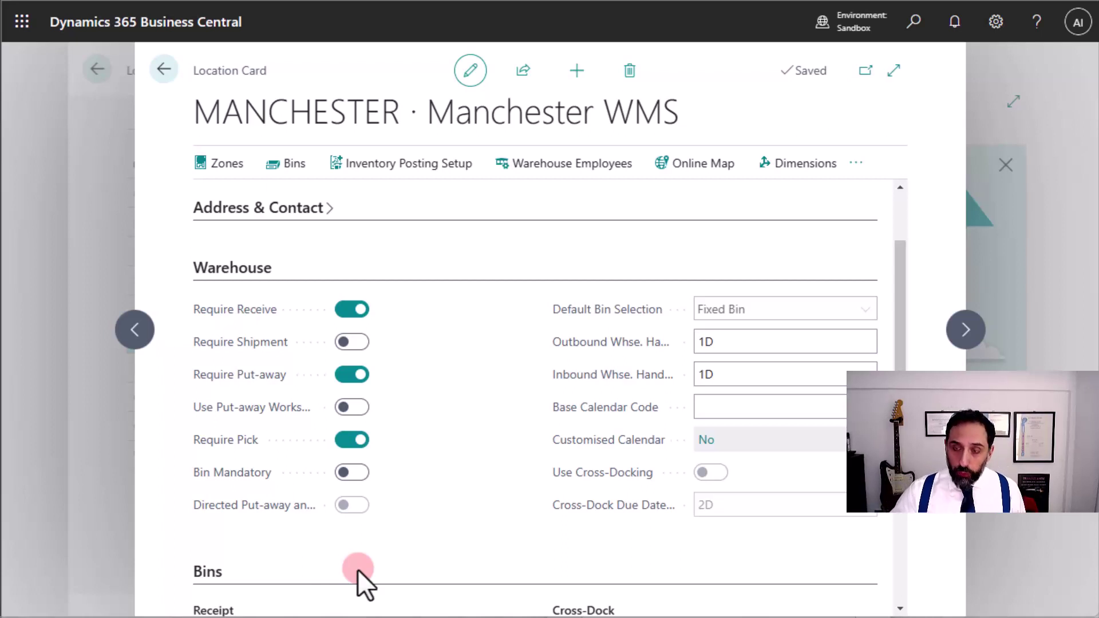
left_click(356, 343)
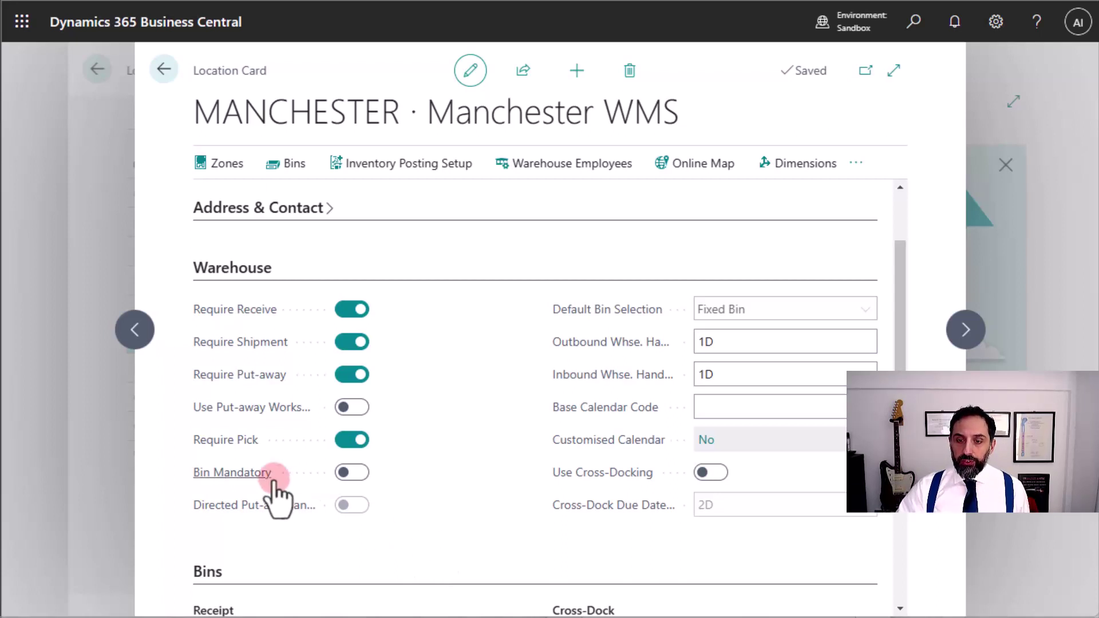
- Switch on Bin Mandatory for the MANCHESTER location
left_click(351, 474)
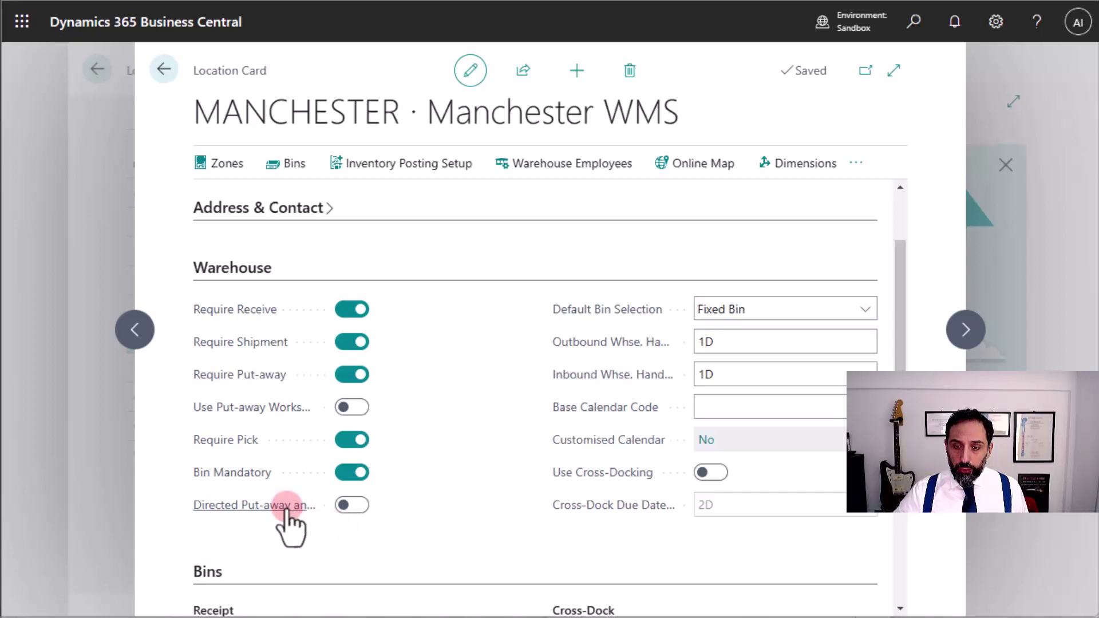
mouse_move(288, 509)
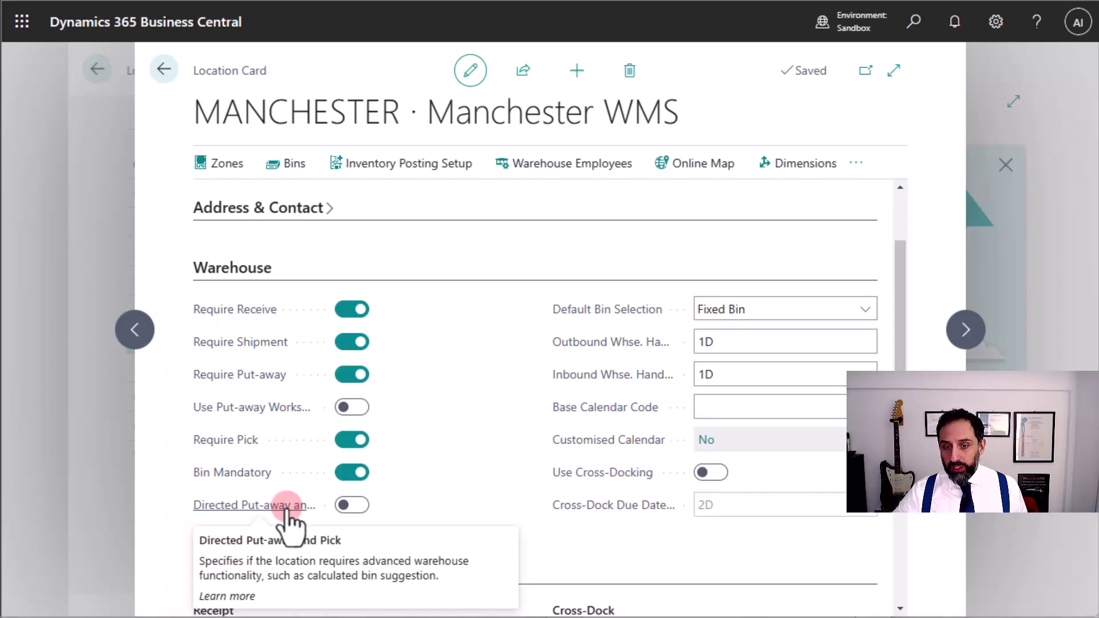
left_click(346, 505)
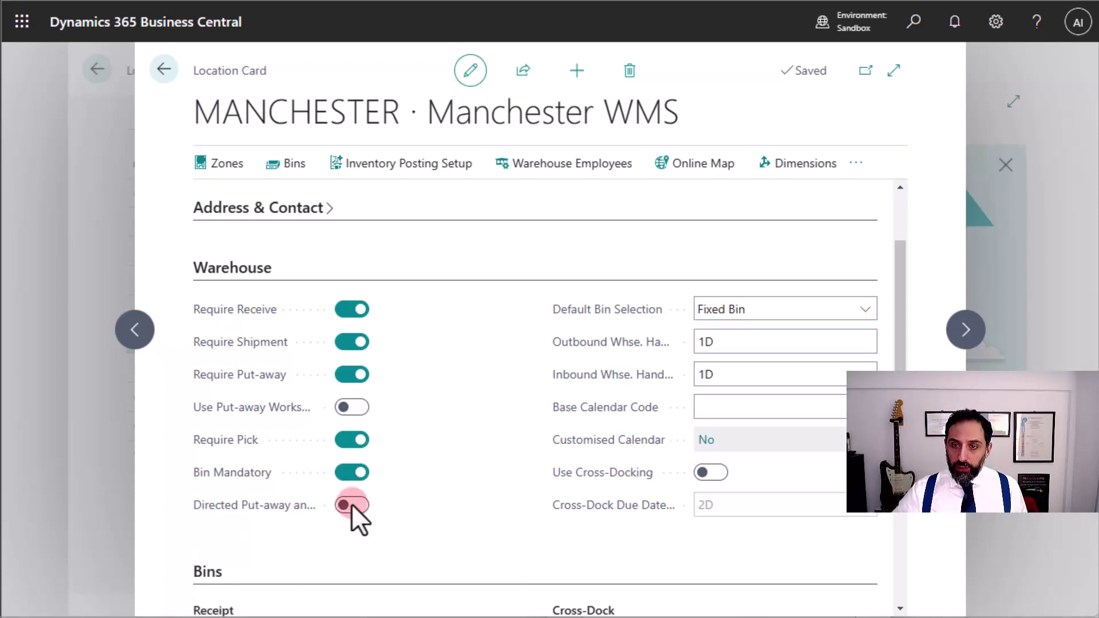
left_click(350, 505)
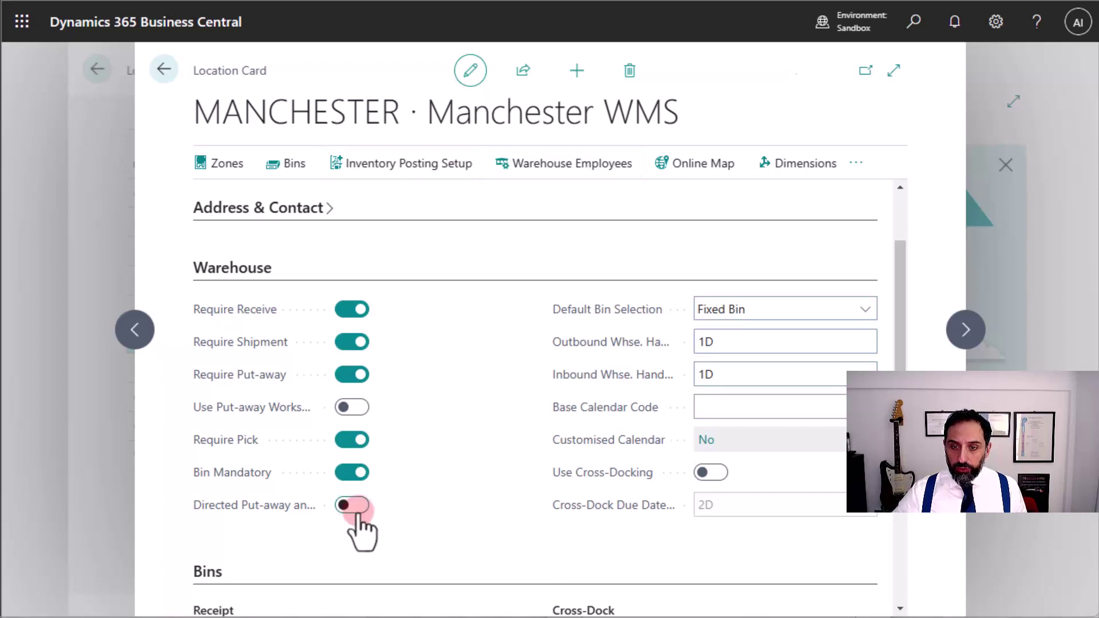
left_click(446, 564)
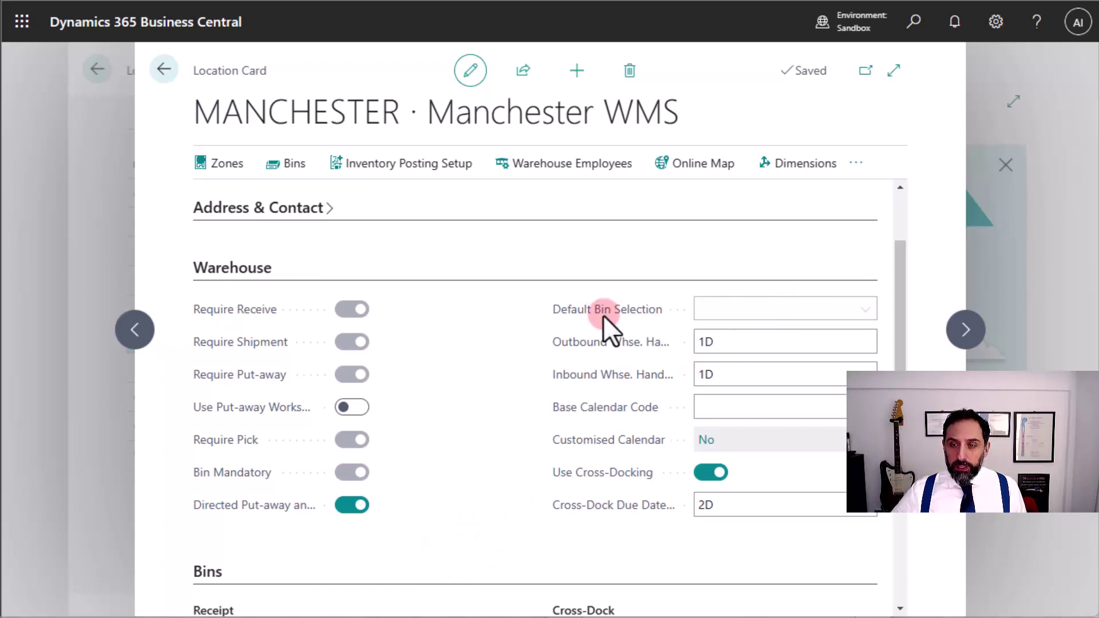
mouse_move(603, 319)
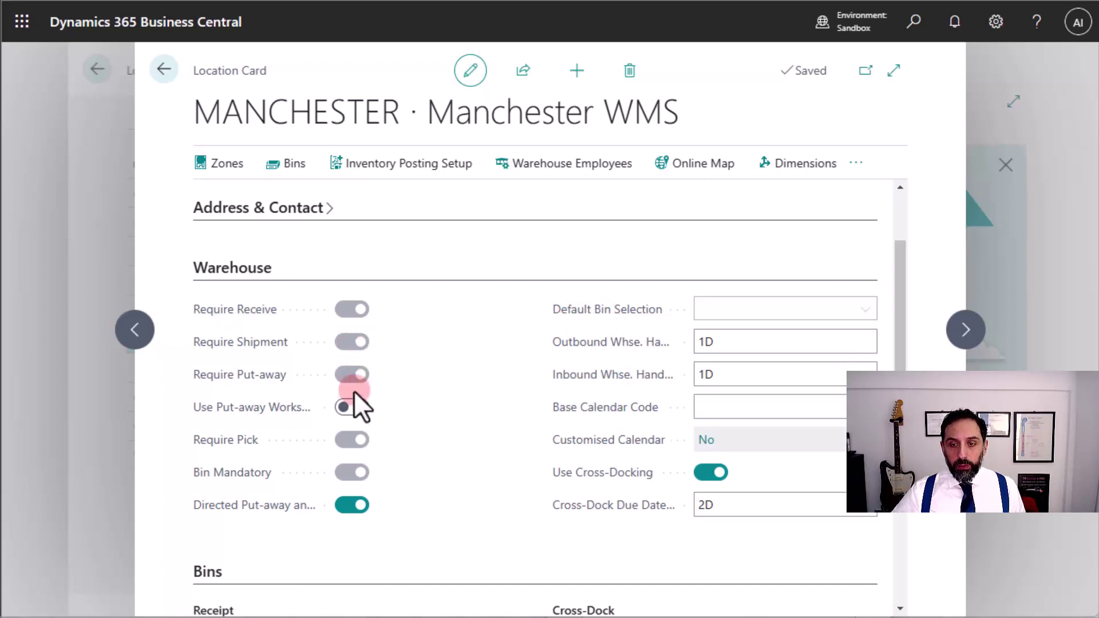
left_click(350, 440)
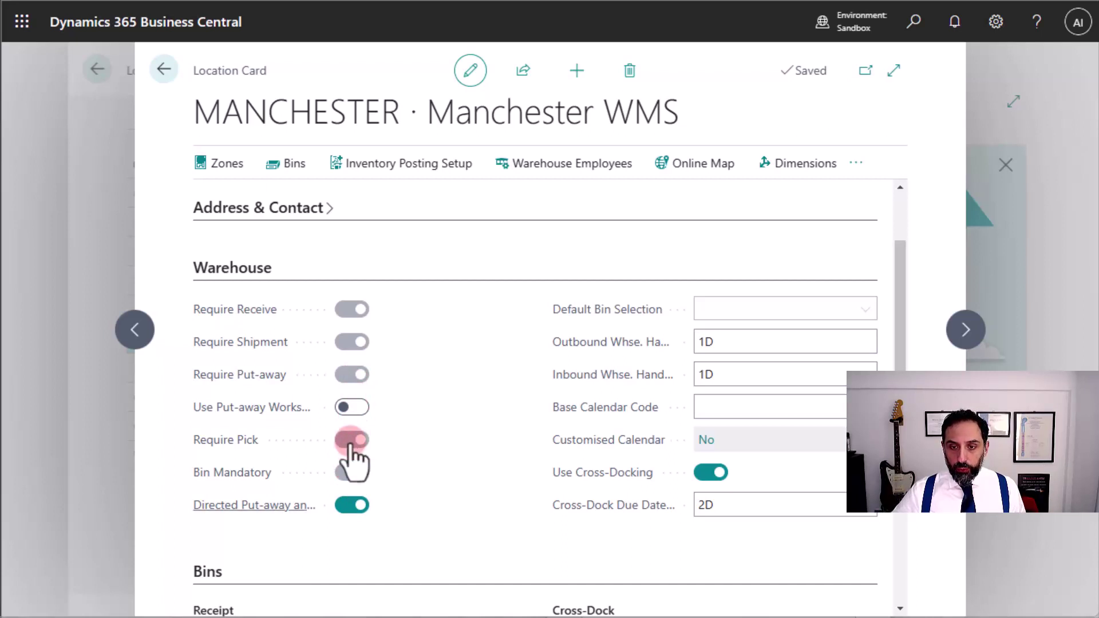
left_click(419, 541)
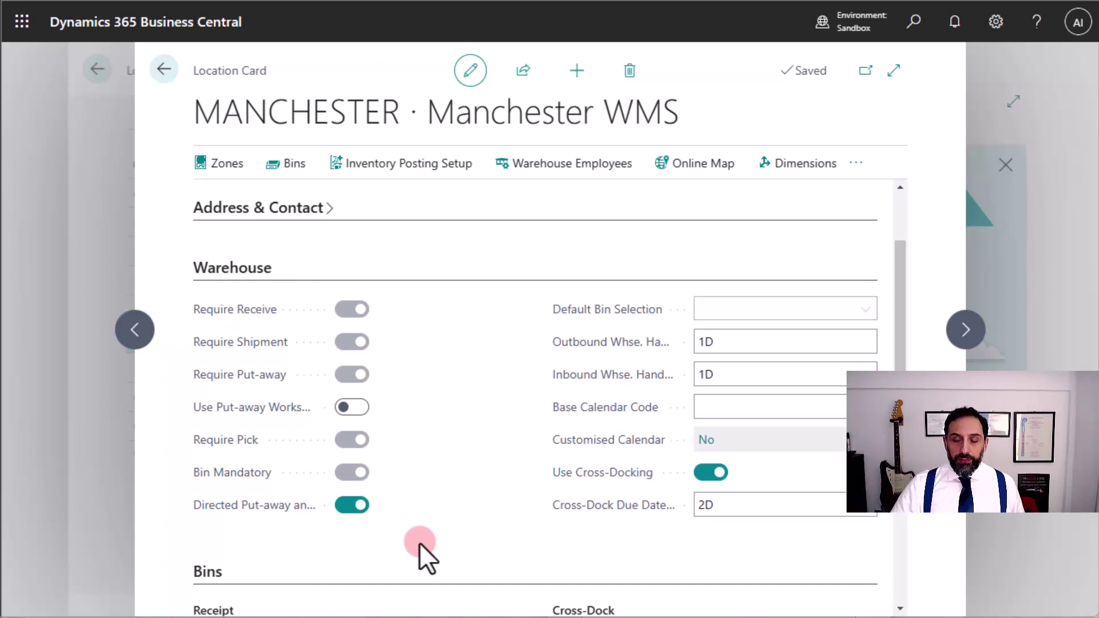
scroll(419, 542, "down", 1)
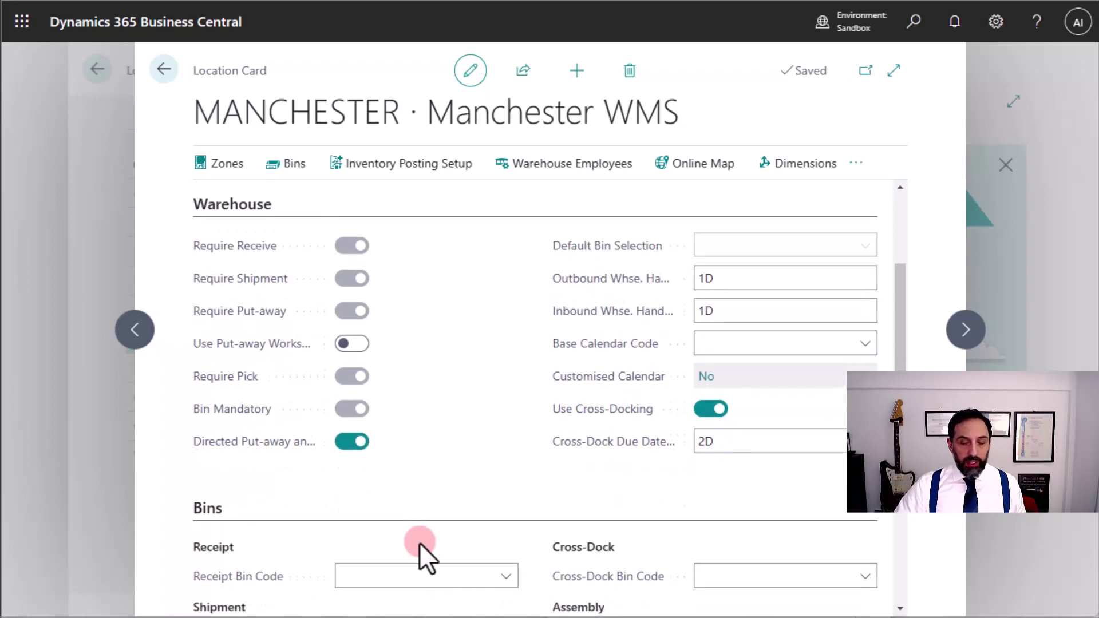
scroll(419, 542, "up", 1)
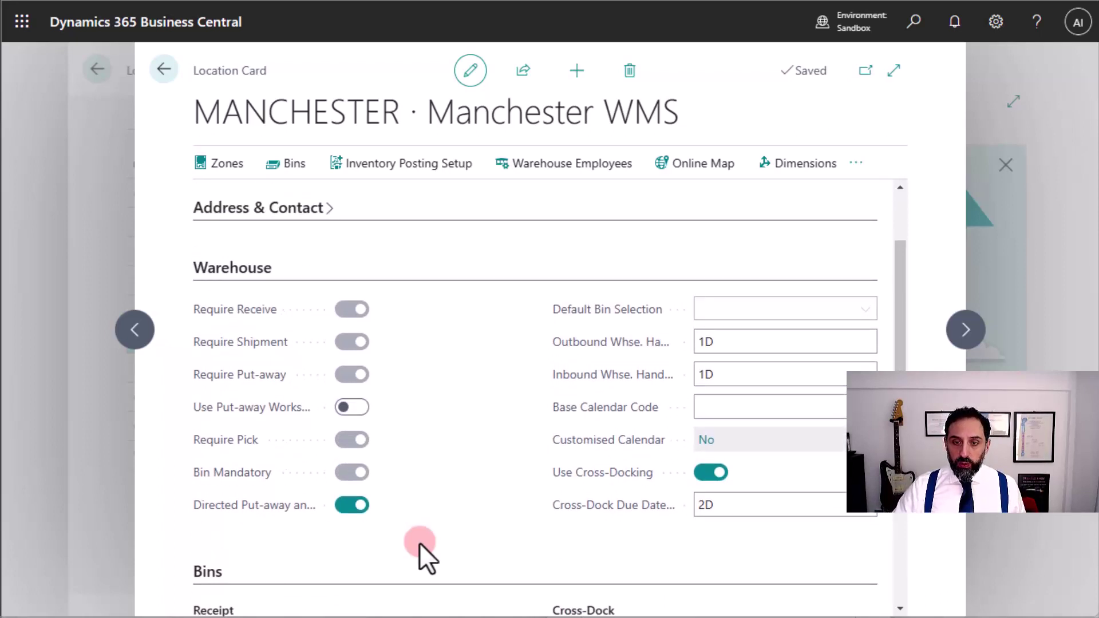
- In the MANCHESTER bins list, add bin B01B of type MISC in zone A
left_click(297, 169)
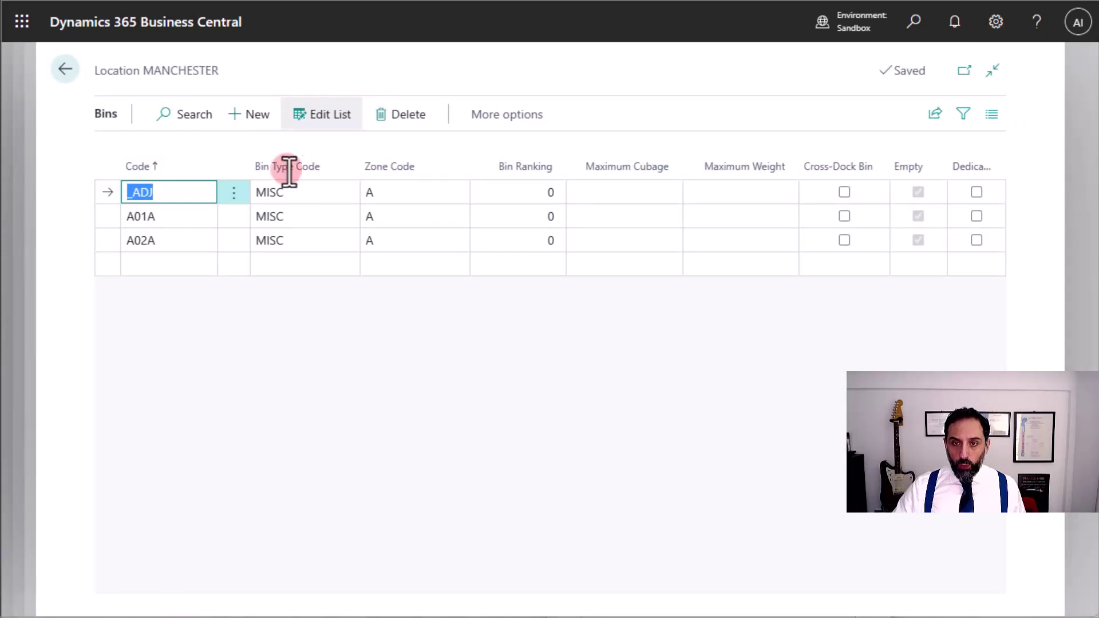
left_click(110, 193)
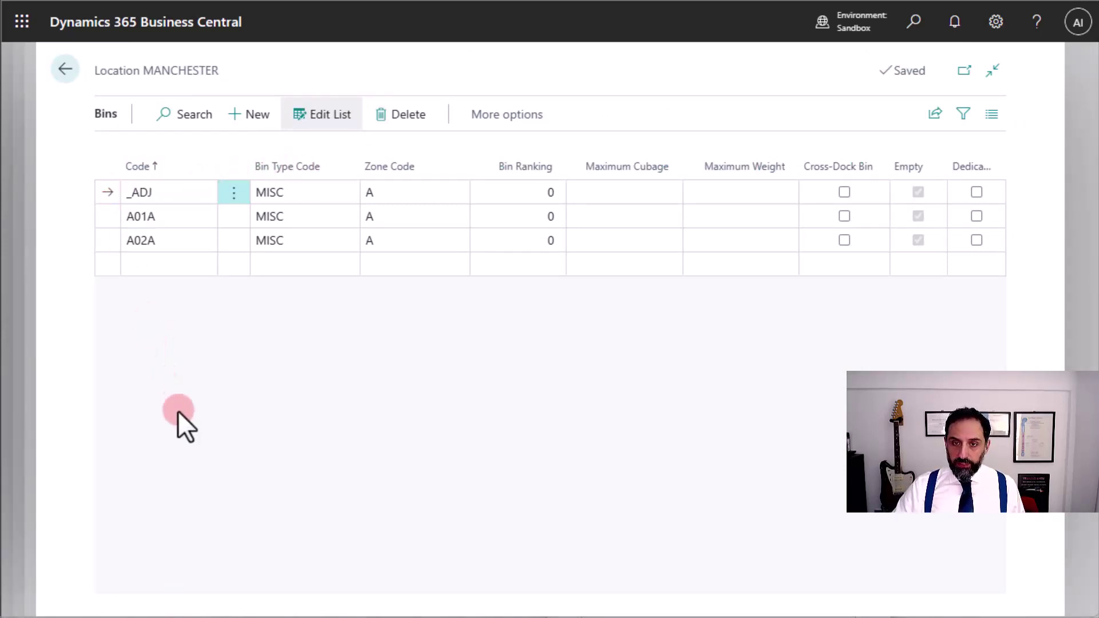
left_click(107, 215)
left_click(113, 241)
left_click(140, 269)
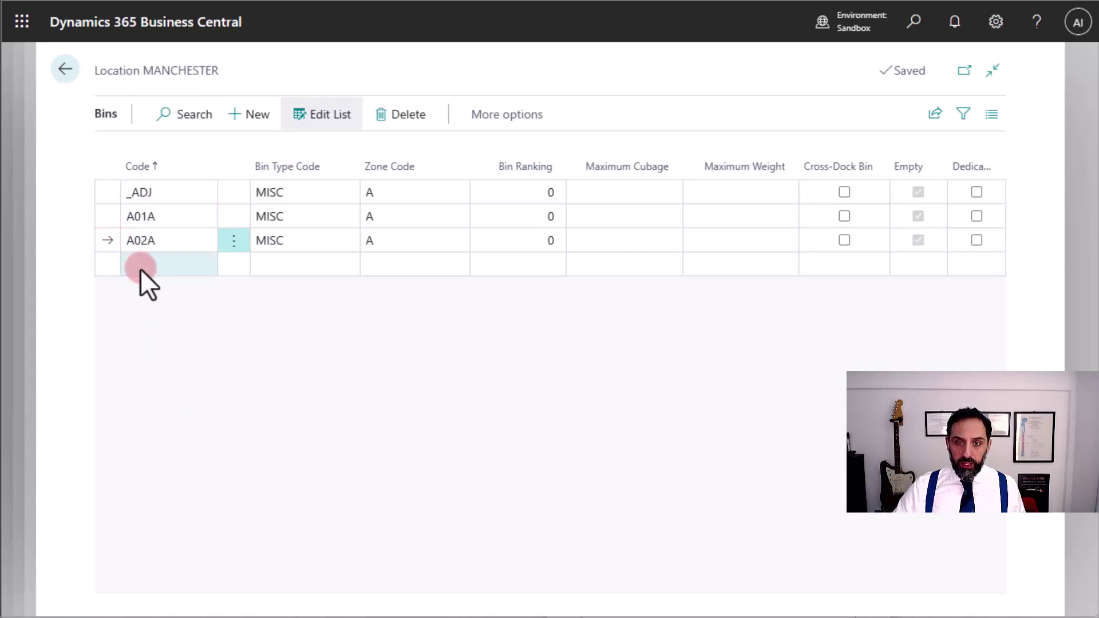
type("B01B")
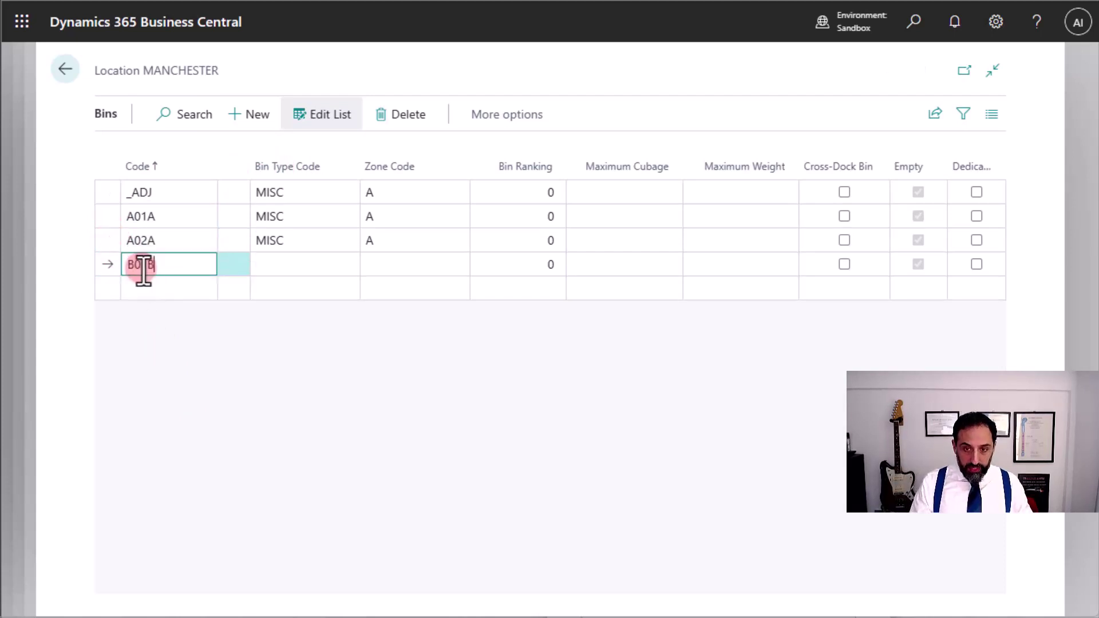
key("Tab")
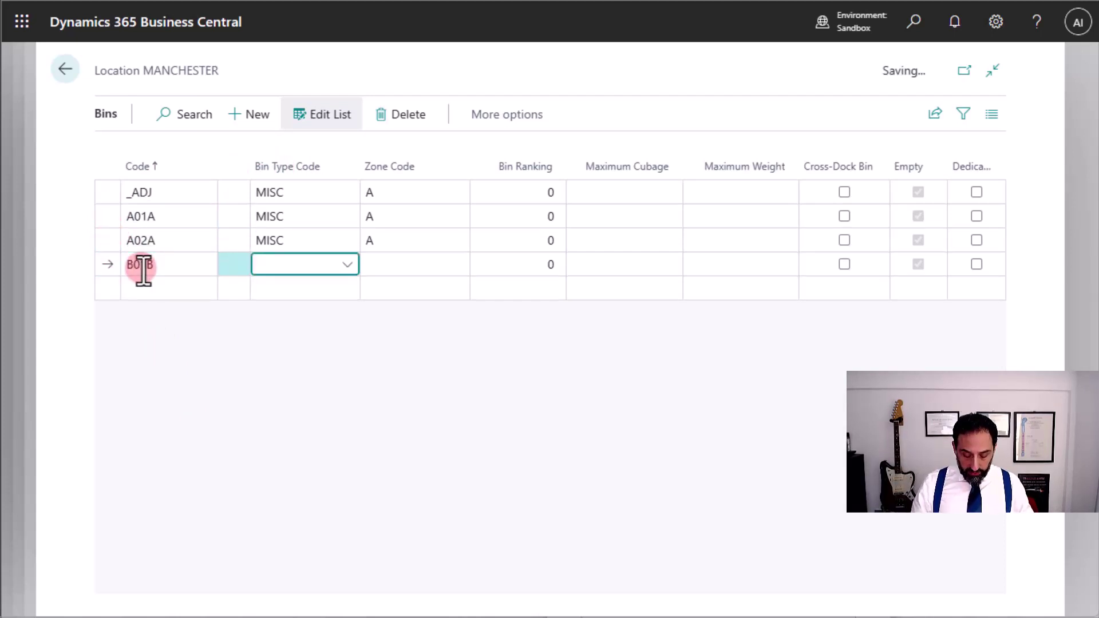
type("MISC")
key("Tab")
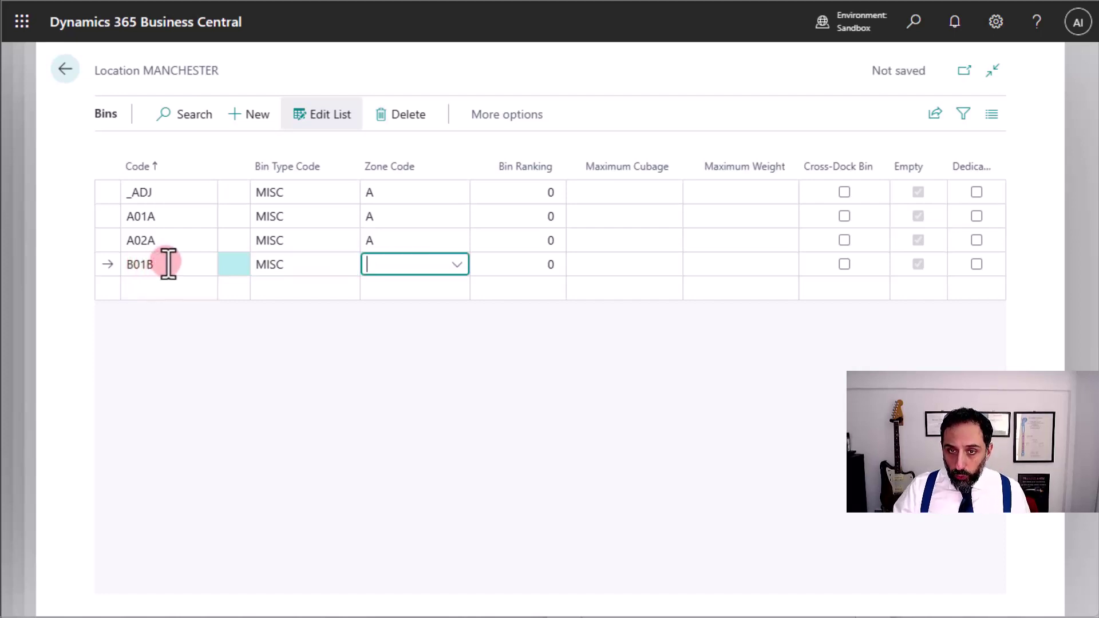
left_click(456, 264)
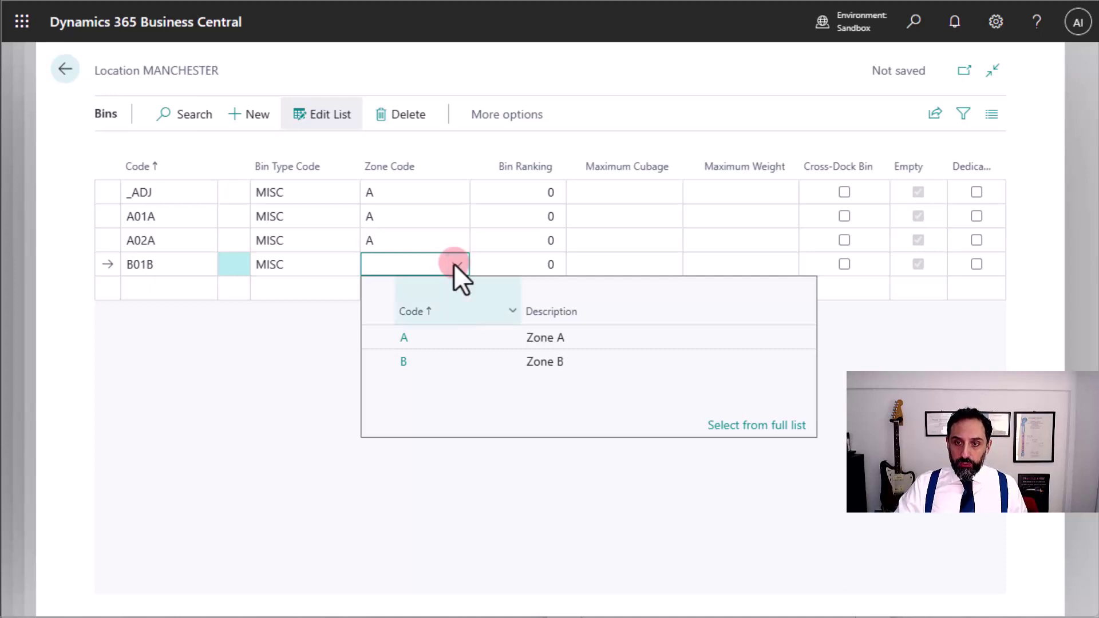
left_click(446, 339)
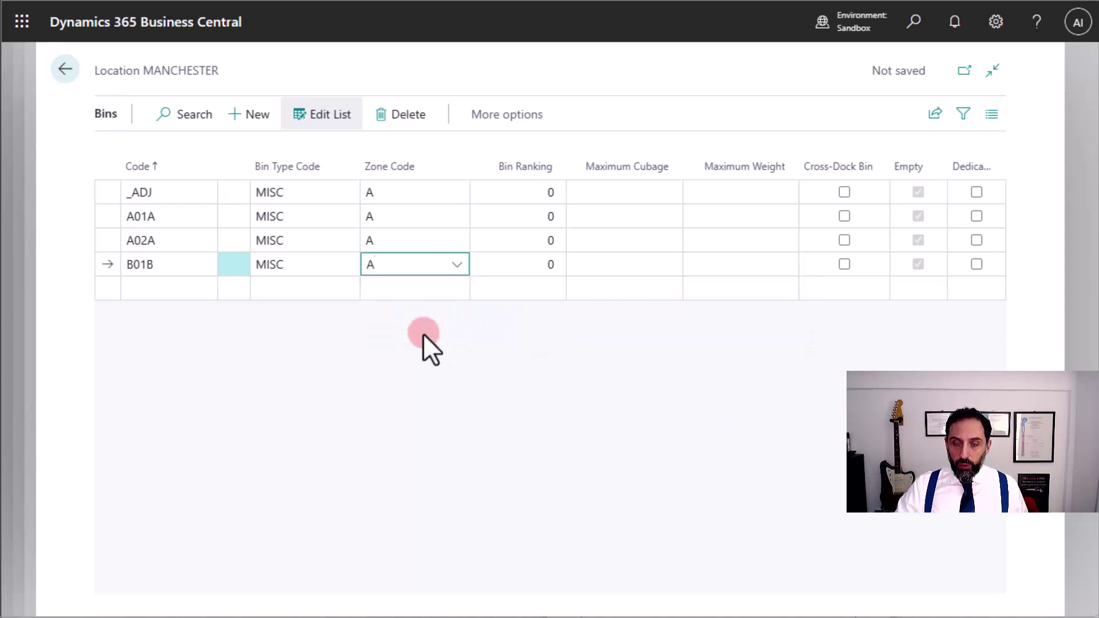
- Add bin B02B of type MISC in zone B and return to the location card
left_click(178, 284)
type("B02B")
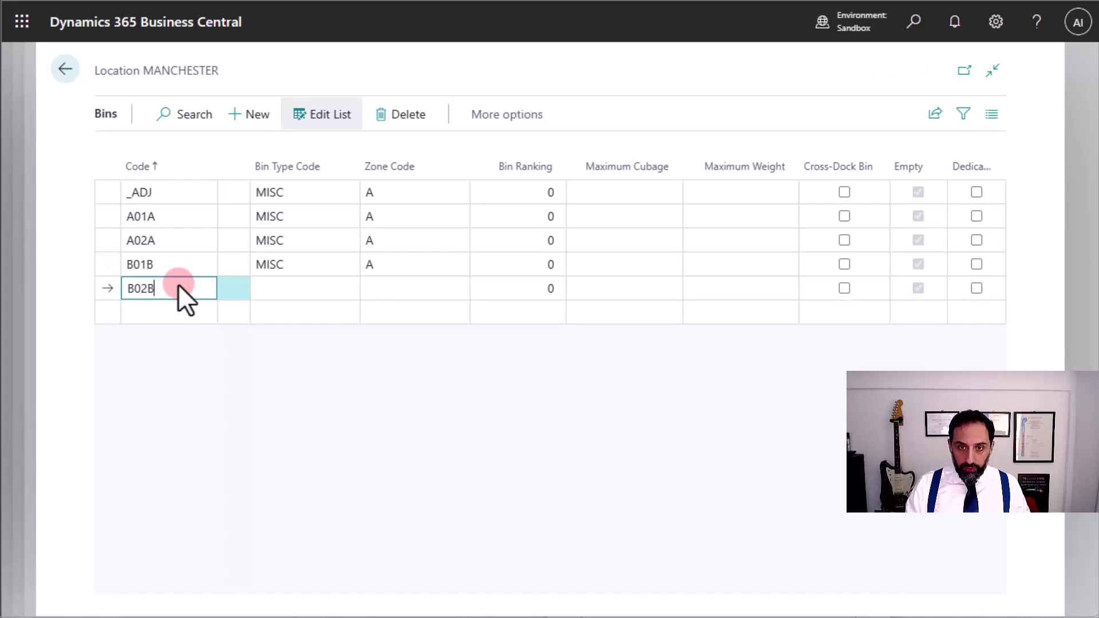
key("Tab")
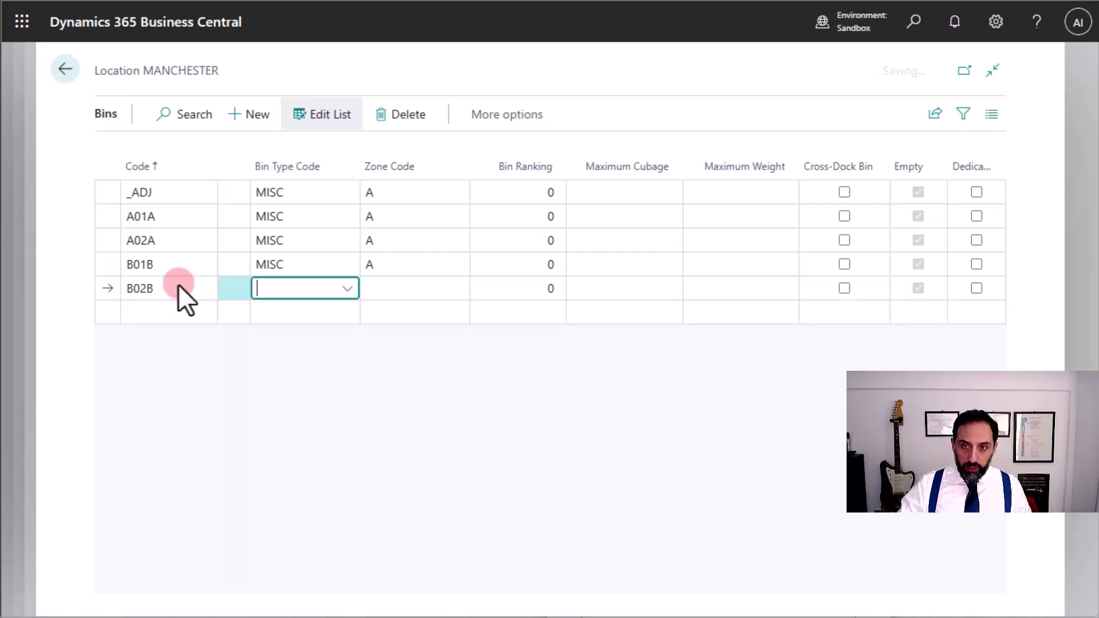
type("MISC")
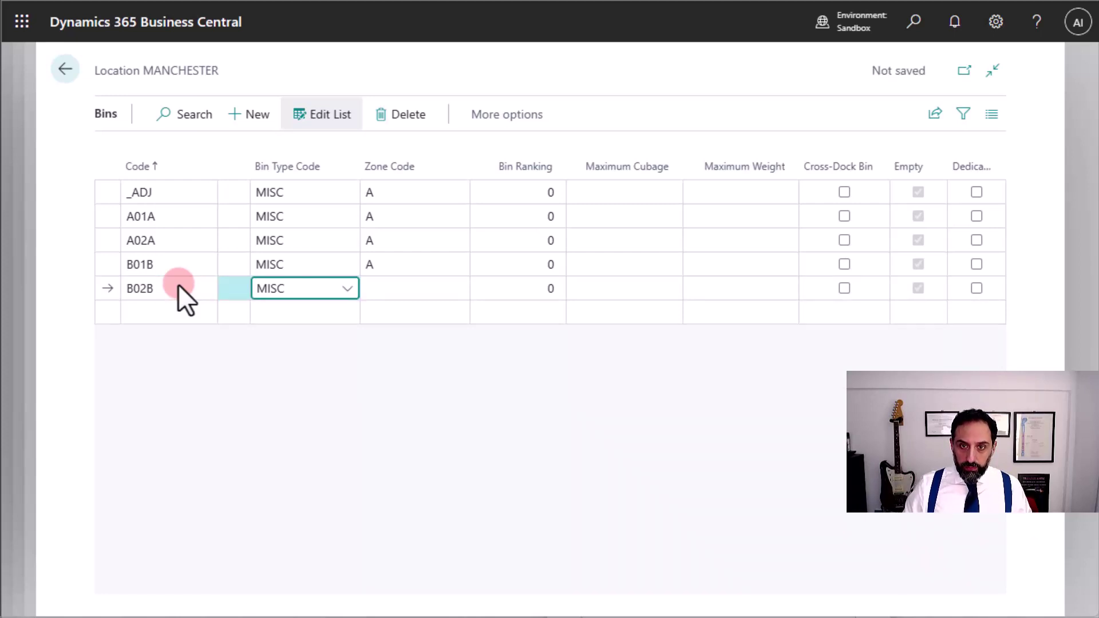
key("Tab")
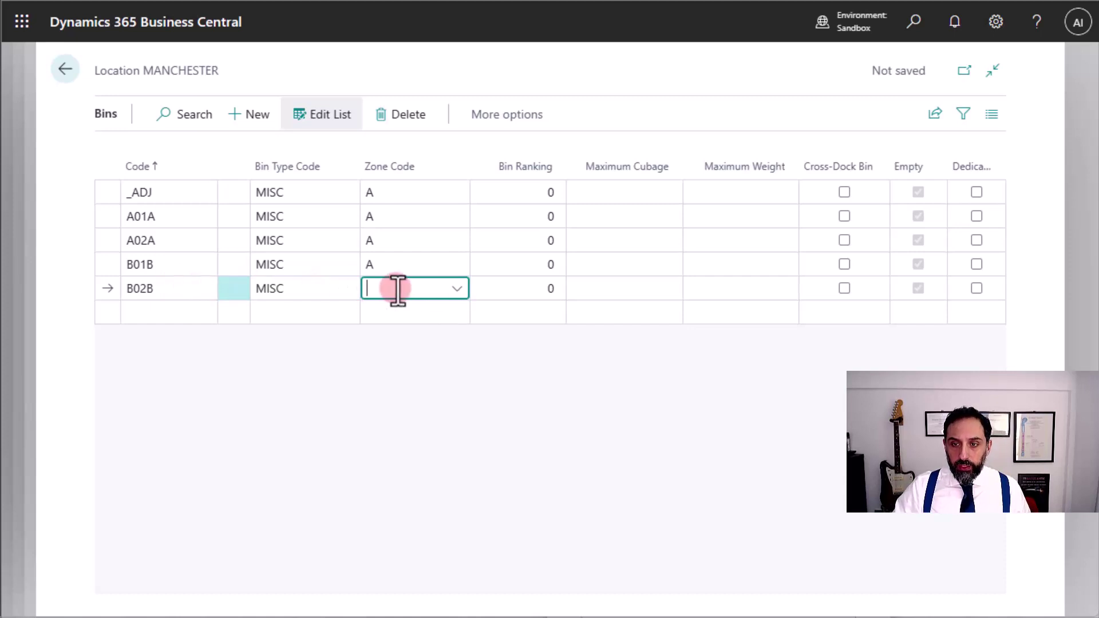
left_click(453, 289)
left_click(438, 383)
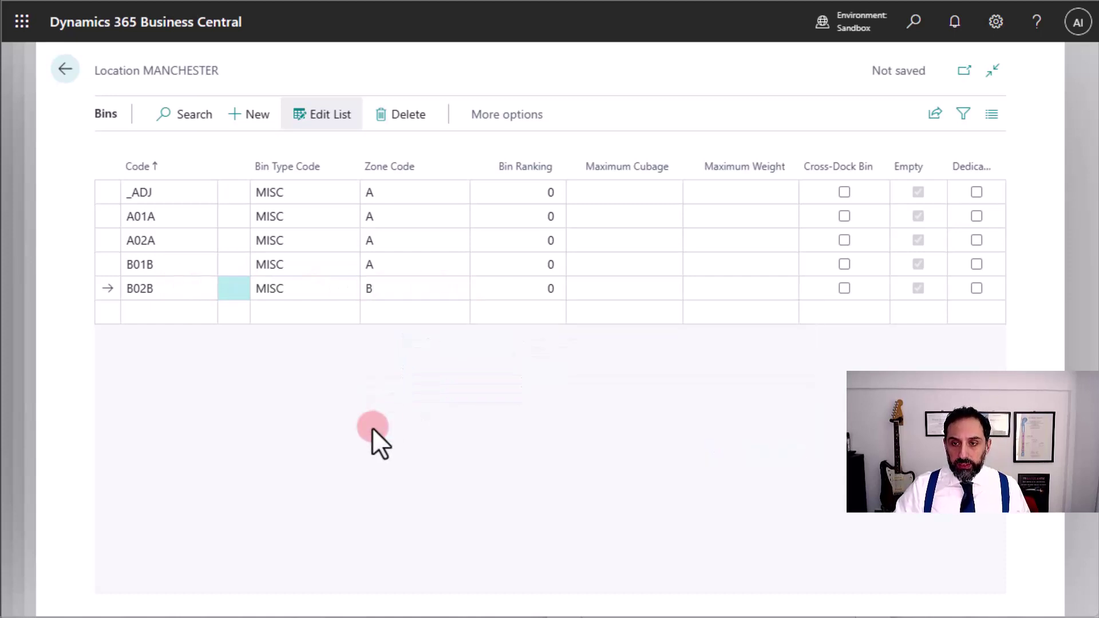
left_click(66, 70)
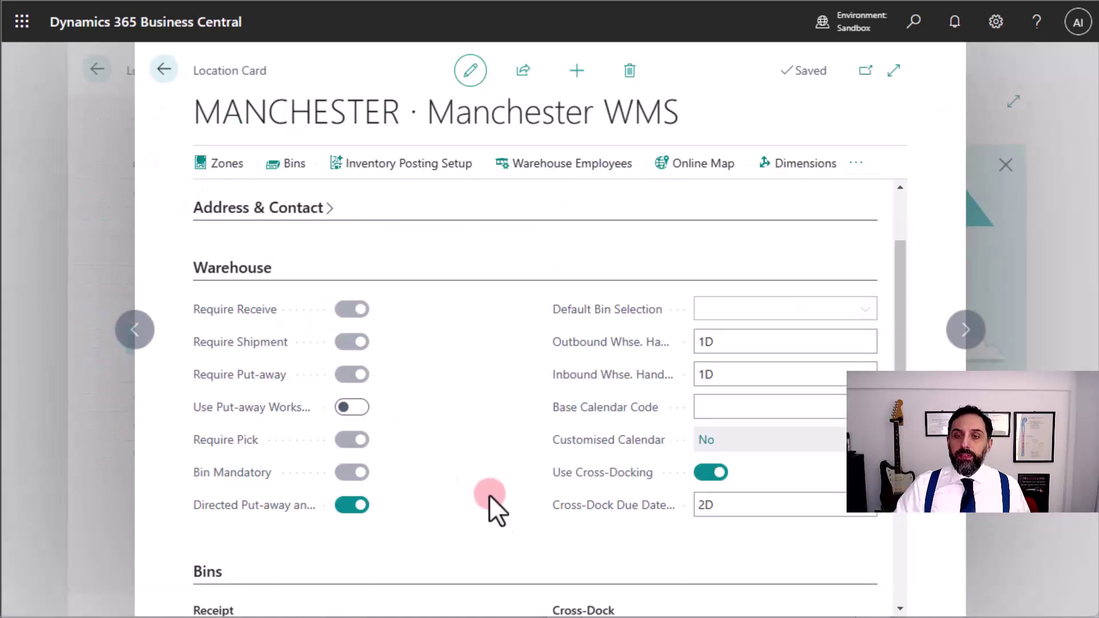